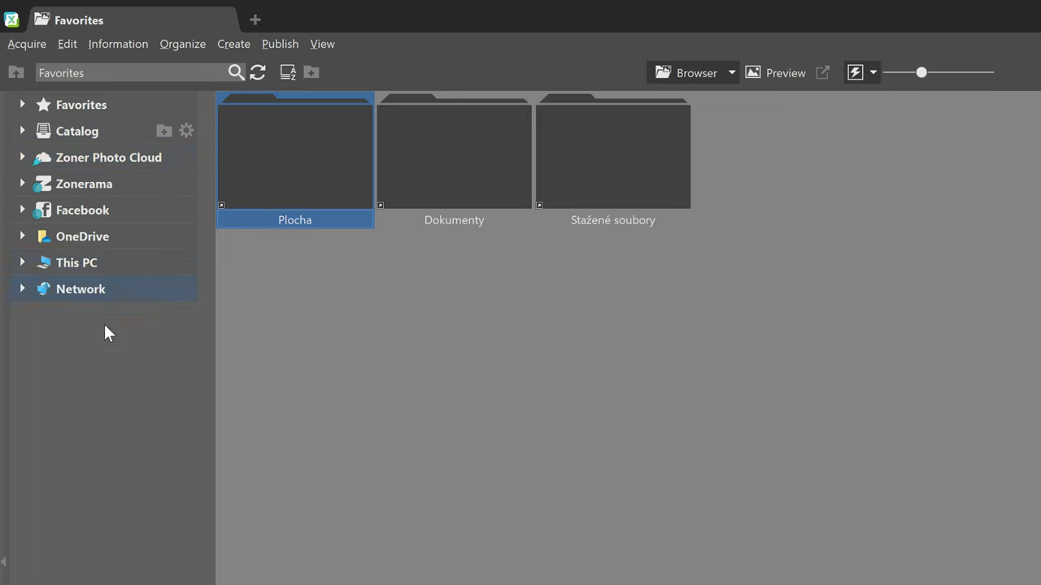
- Expand the This PC node in the navigator folder tree, then collapse it again
click(23, 263)
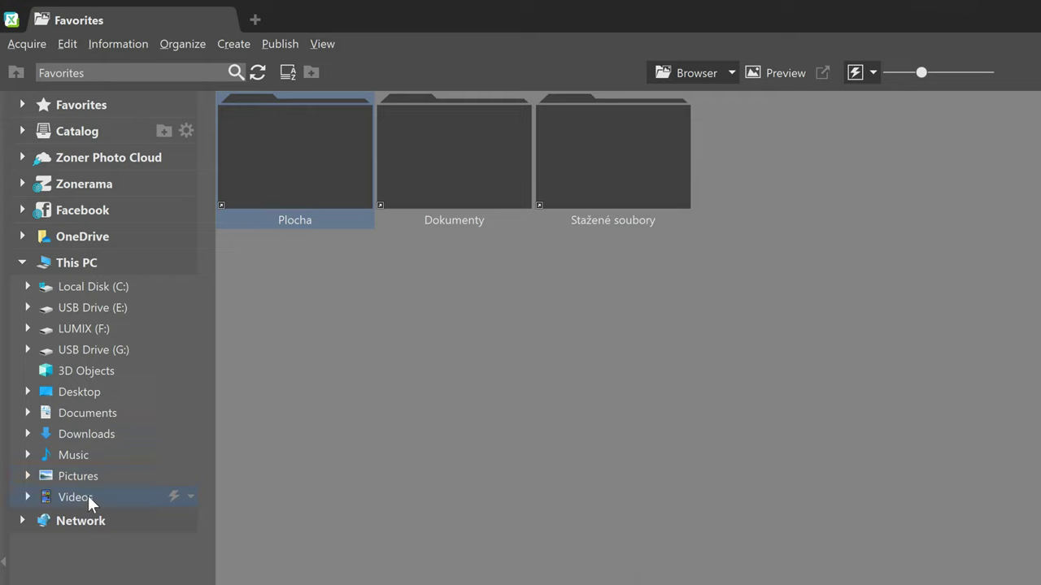
click(28, 265)
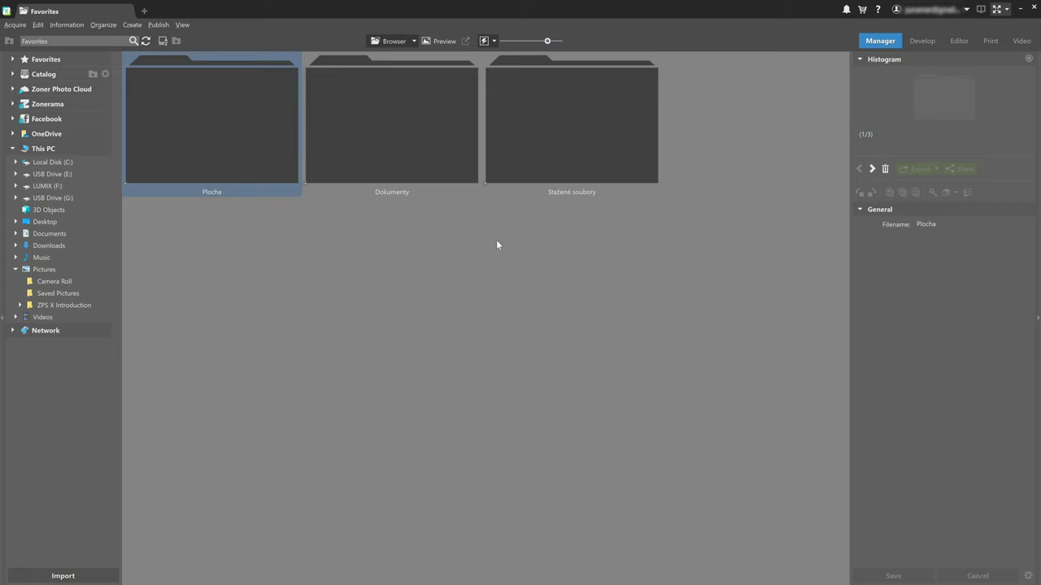
- Open ZPS X Introduction, then its Pictures folder to show 1.ARW, 2.NEF and 3.ARW
click(63, 305)
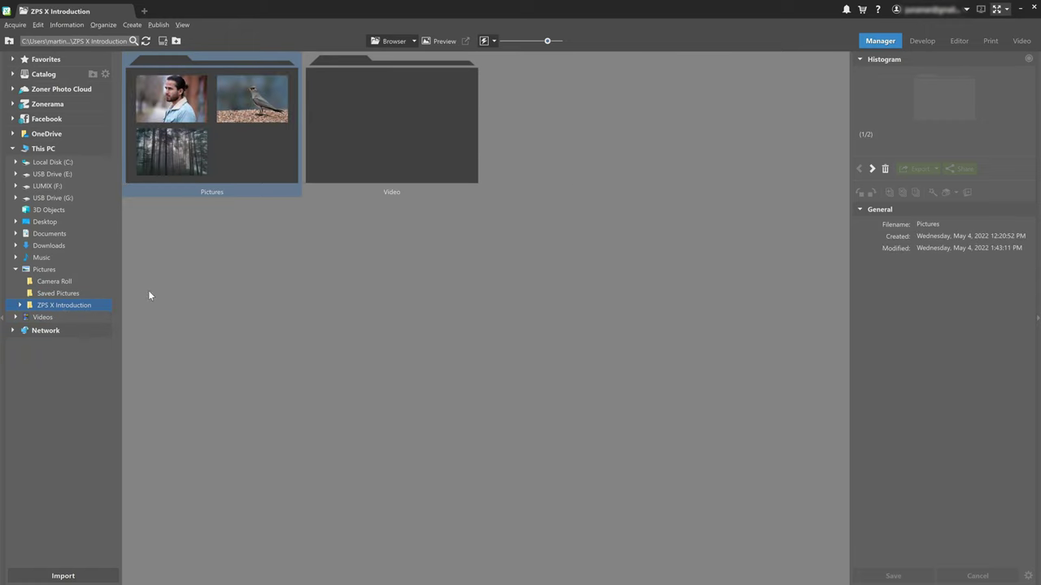
shift+click(358, 145)
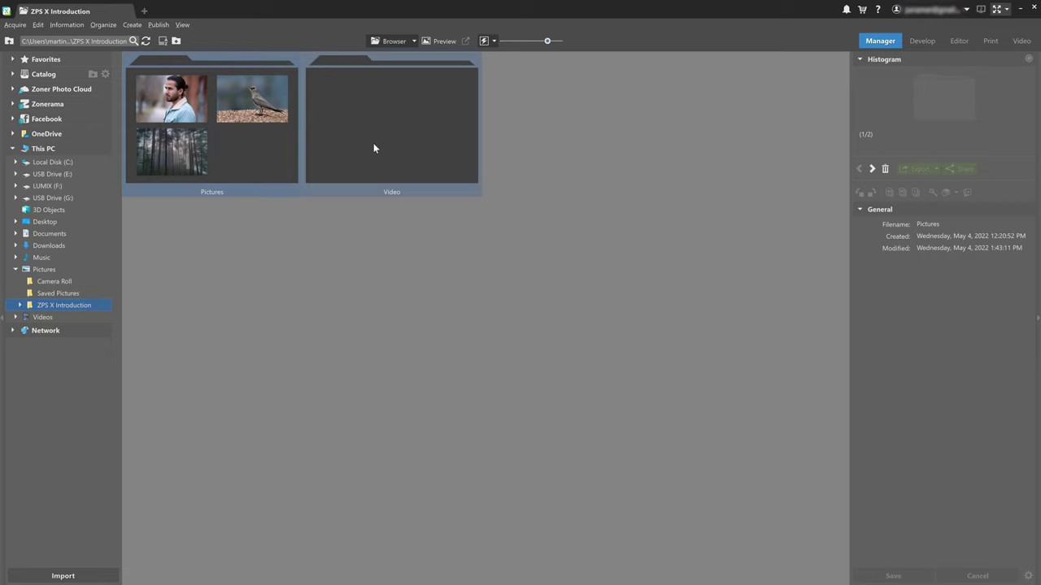
click(244, 147)
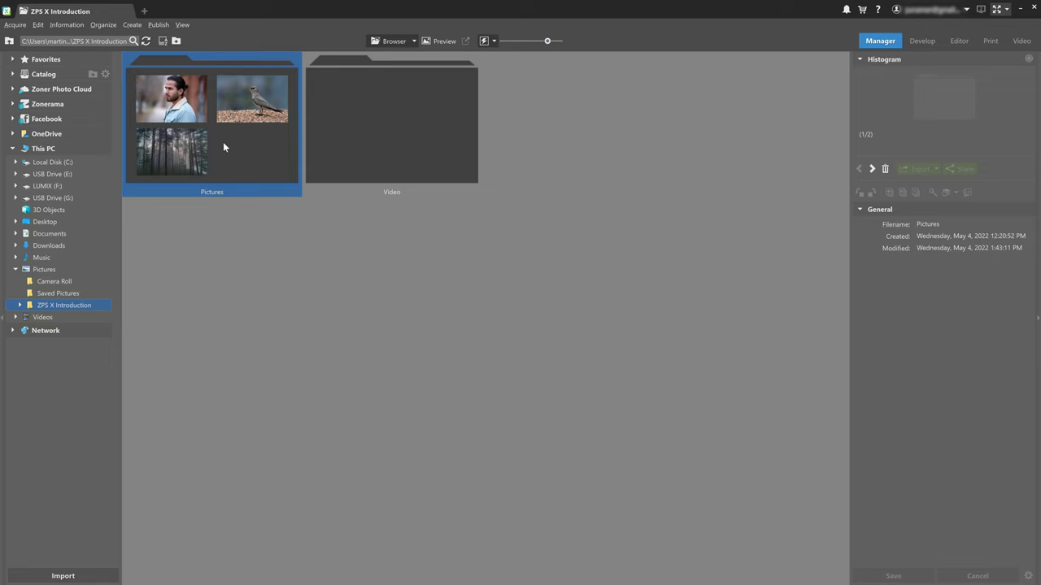
double_click(224, 146)
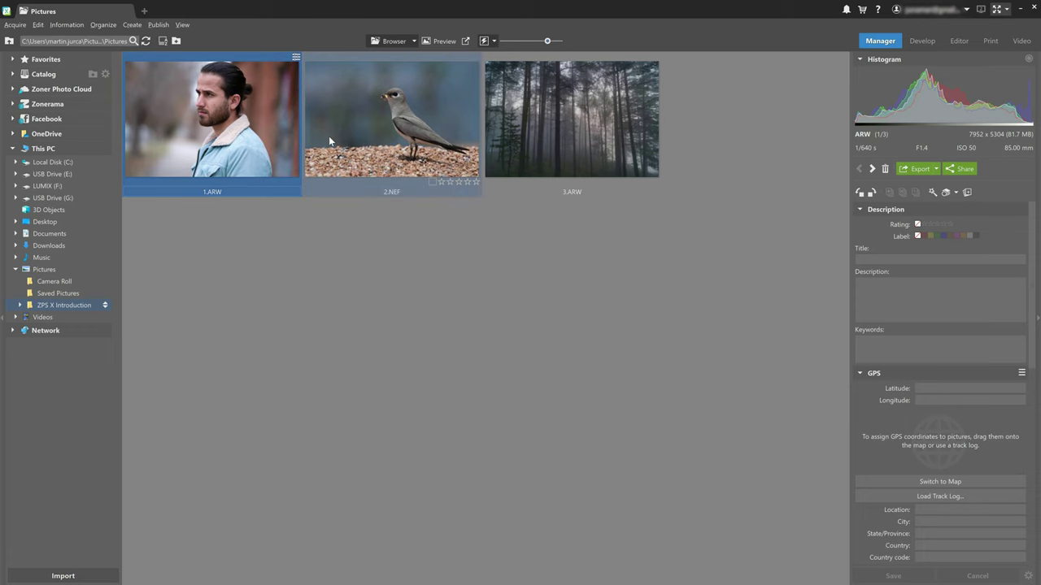
double_click(226, 122)
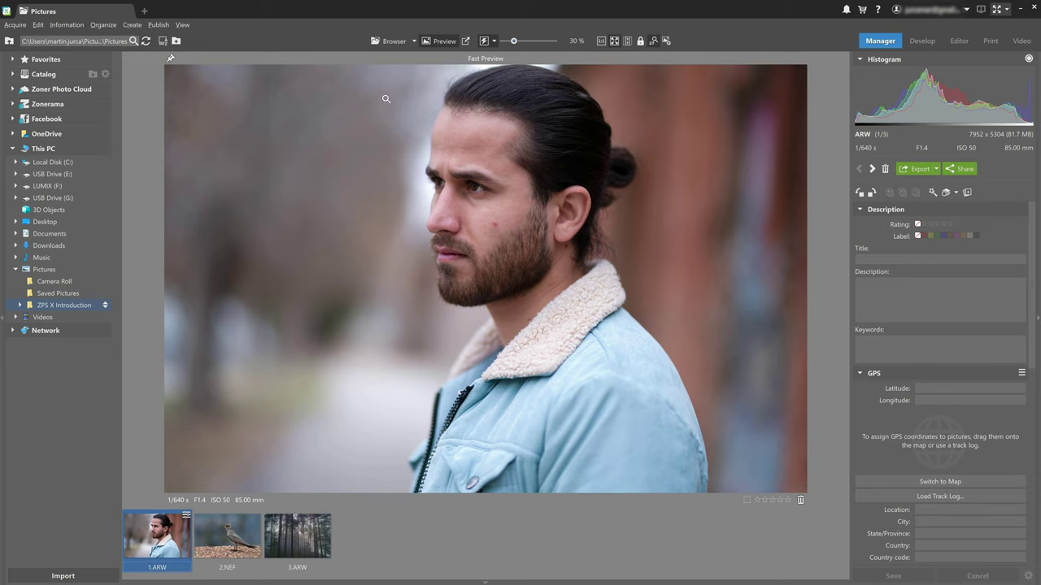
click(393, 42)
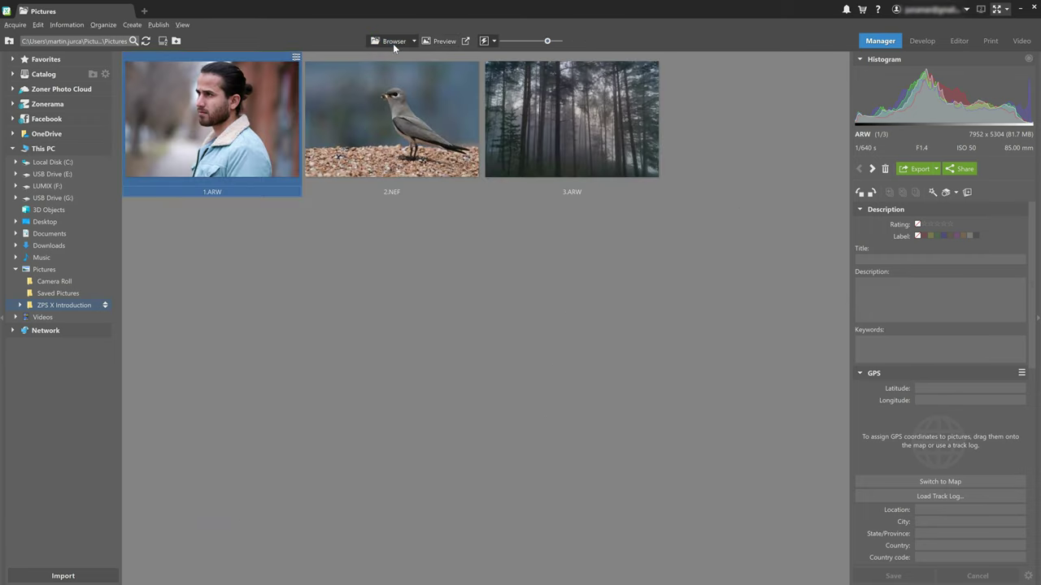
click(436, 43)
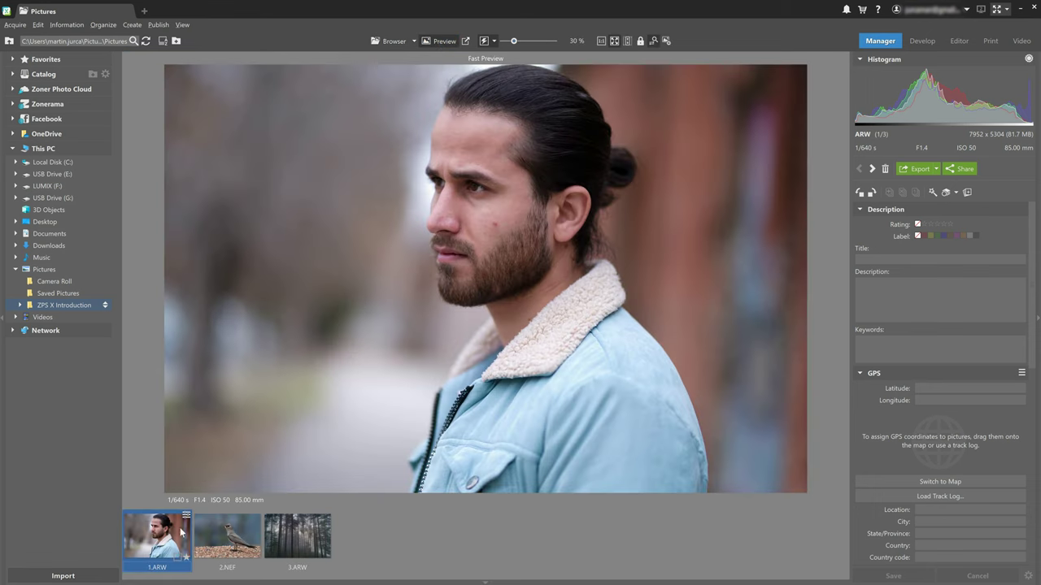
click(286, 535)
click(234, 550)
click(177, 549)
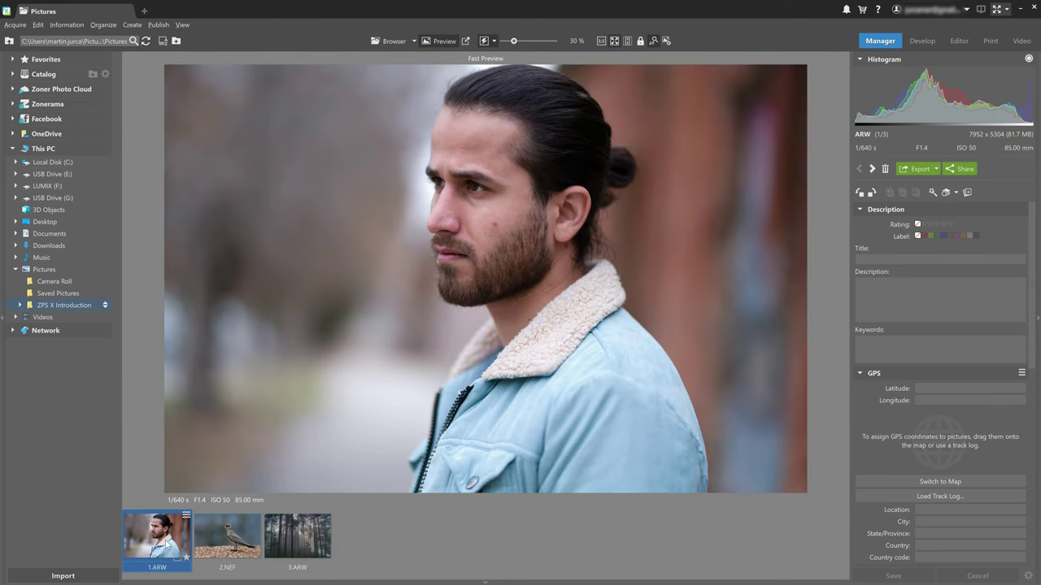
mouse_move(177, 560)
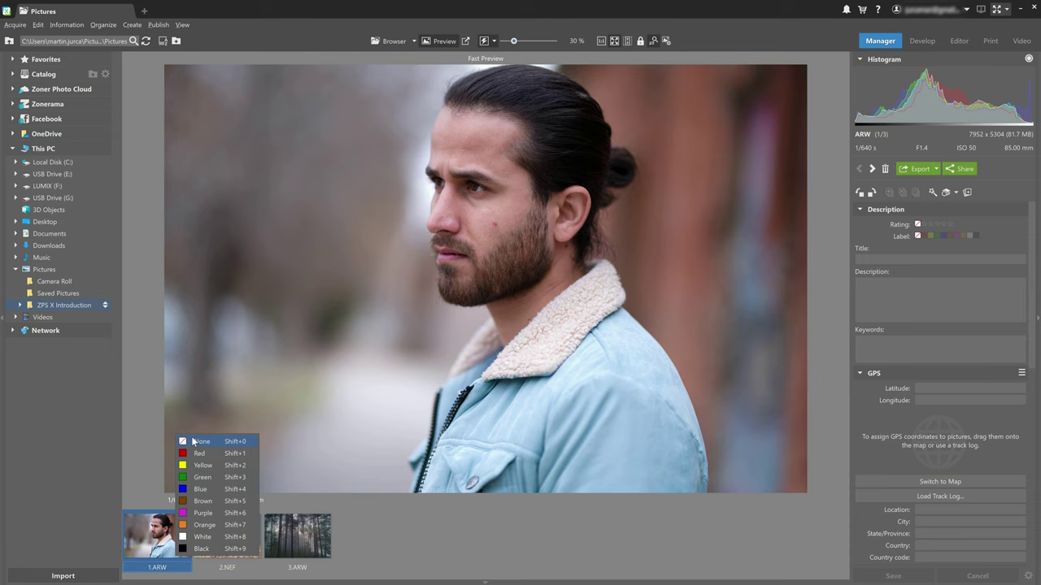
click(387, 42)
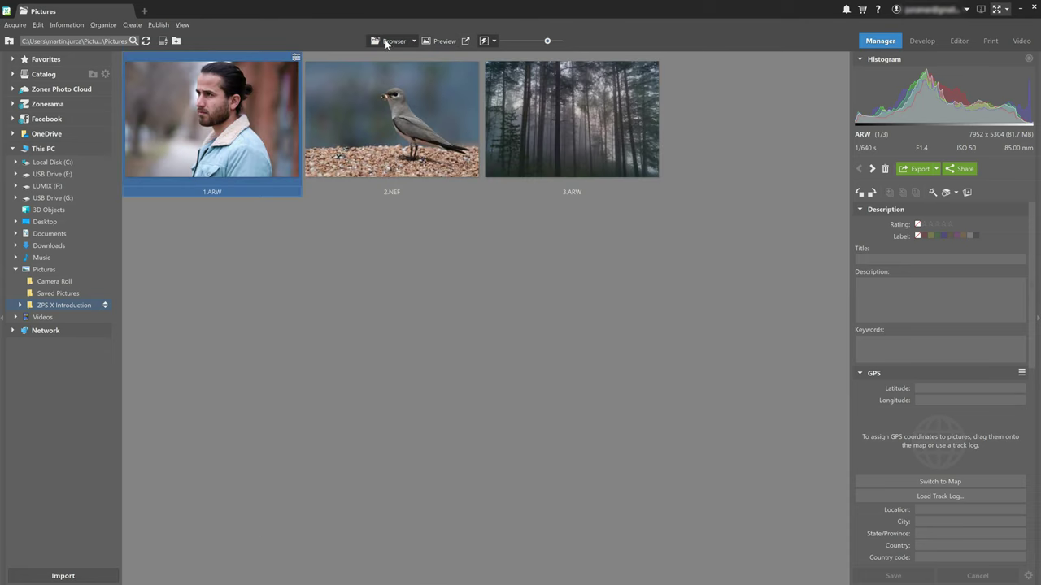
ctrl+click(341, 152)
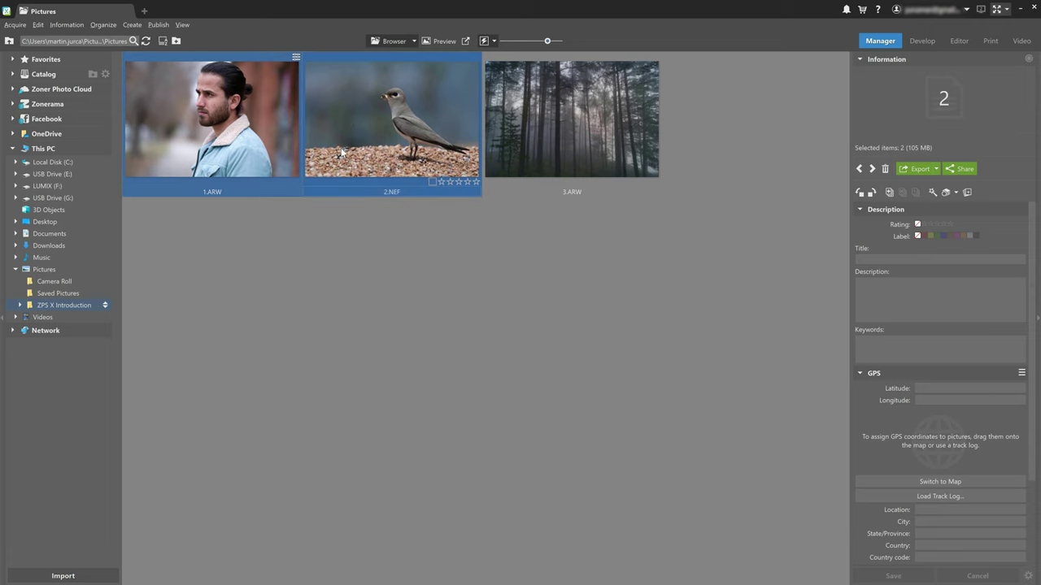
ctrl+click(558, 132)
ctrl+click(535, 136)
ctrl+click(432, 152)
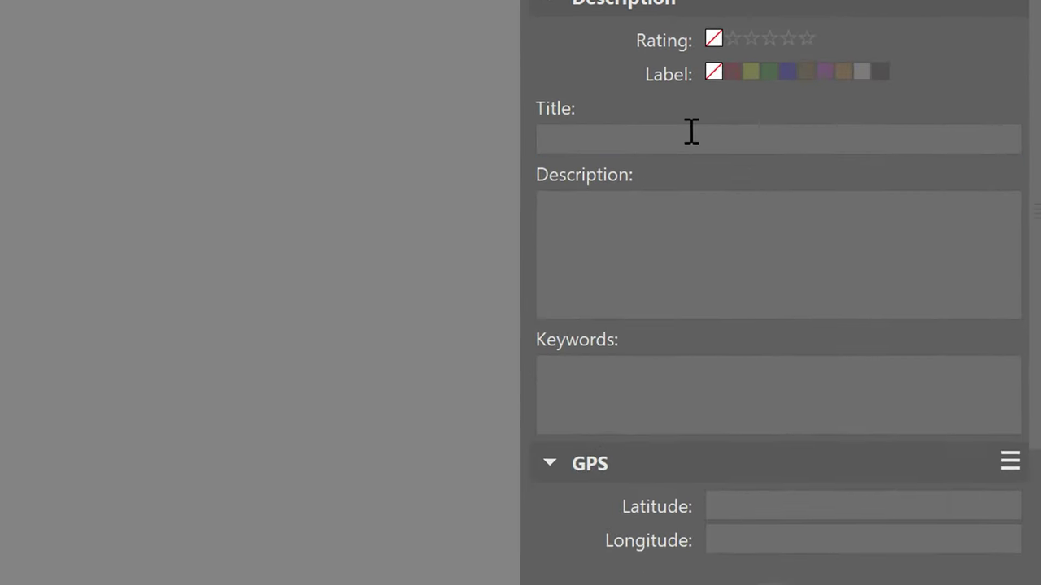
click(690, 135)
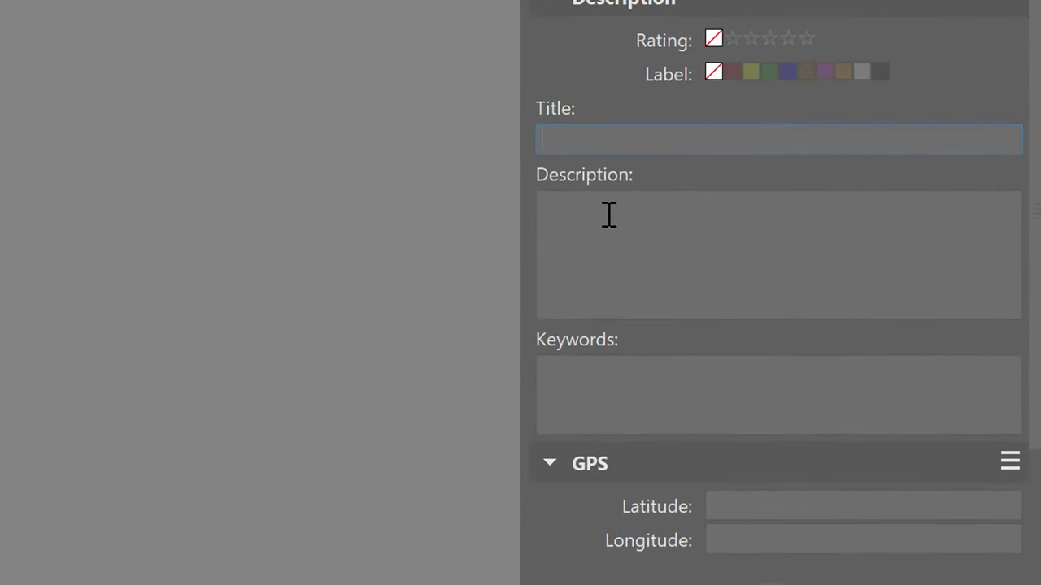
click(609, 214)
click(610, 372)
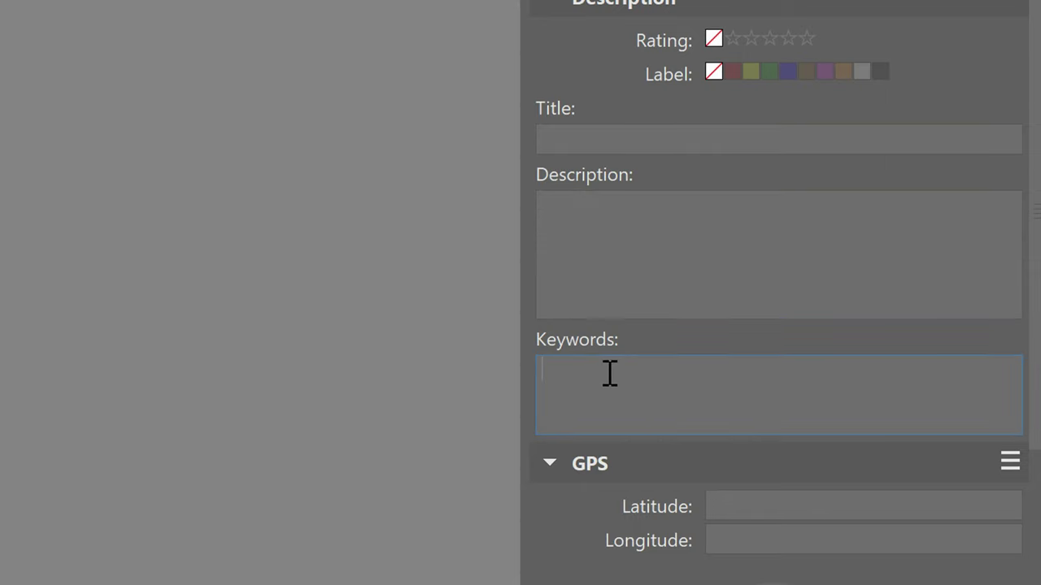
text(por)
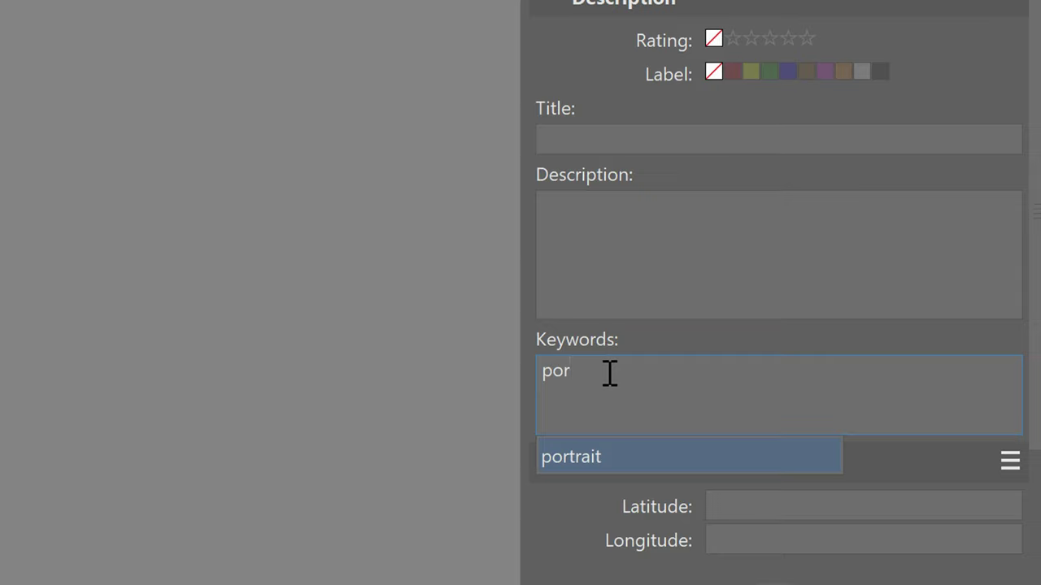
key(Return)
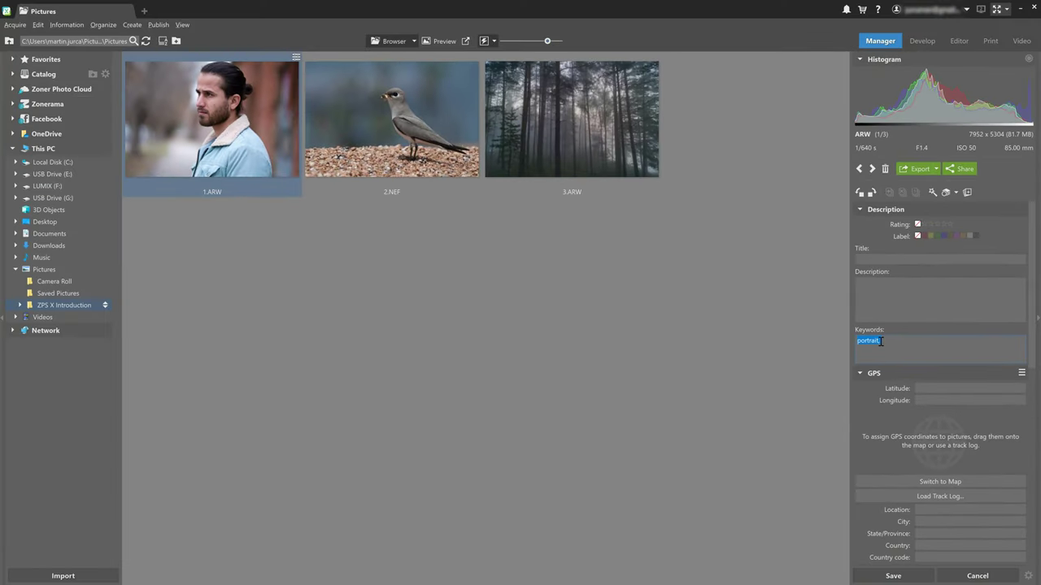
key(BackSpace)
key(Right)
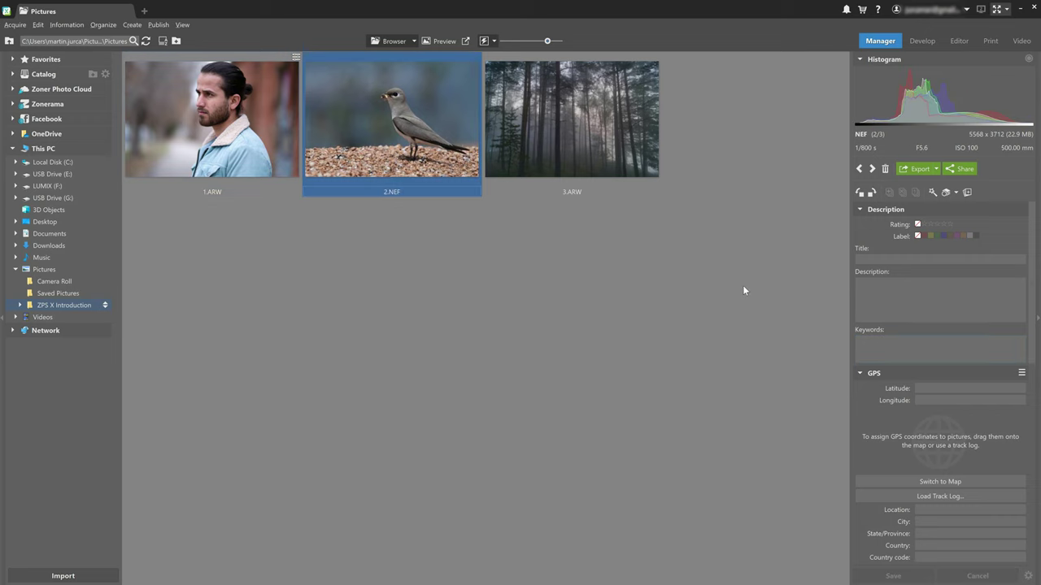
click(615, 121)
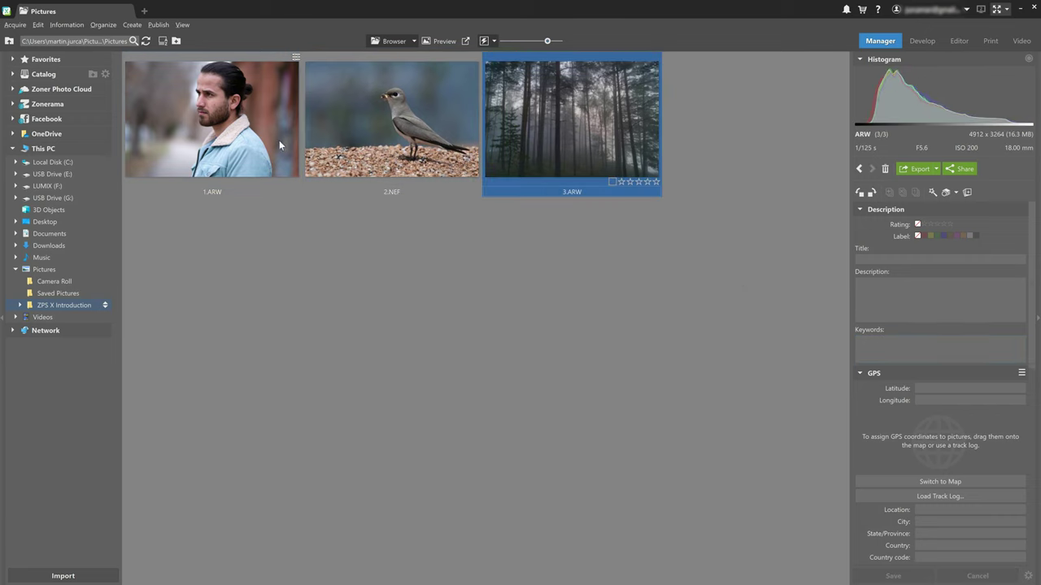
click(171, 136)
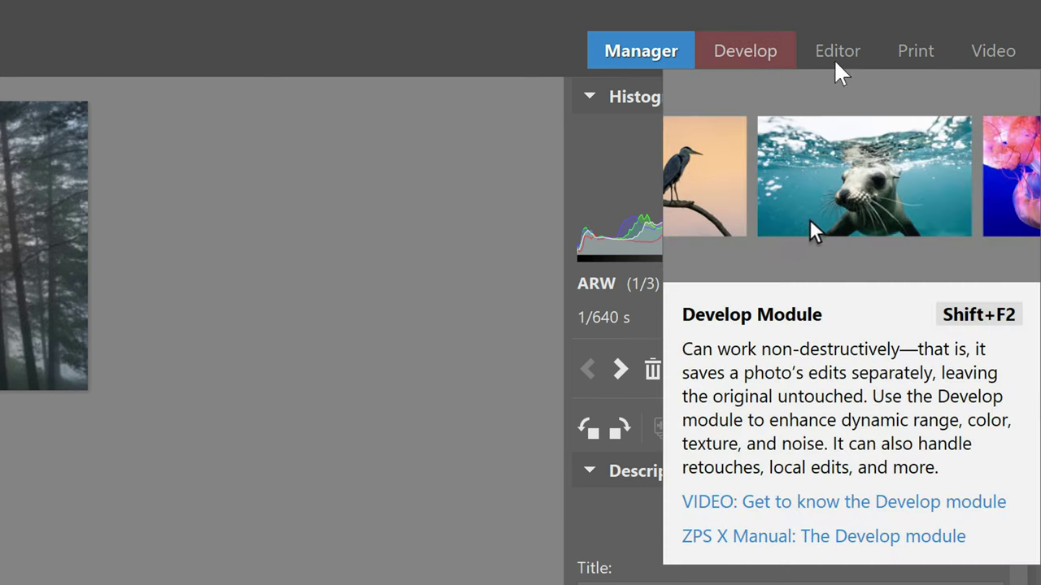
mouse_move(839, 51)
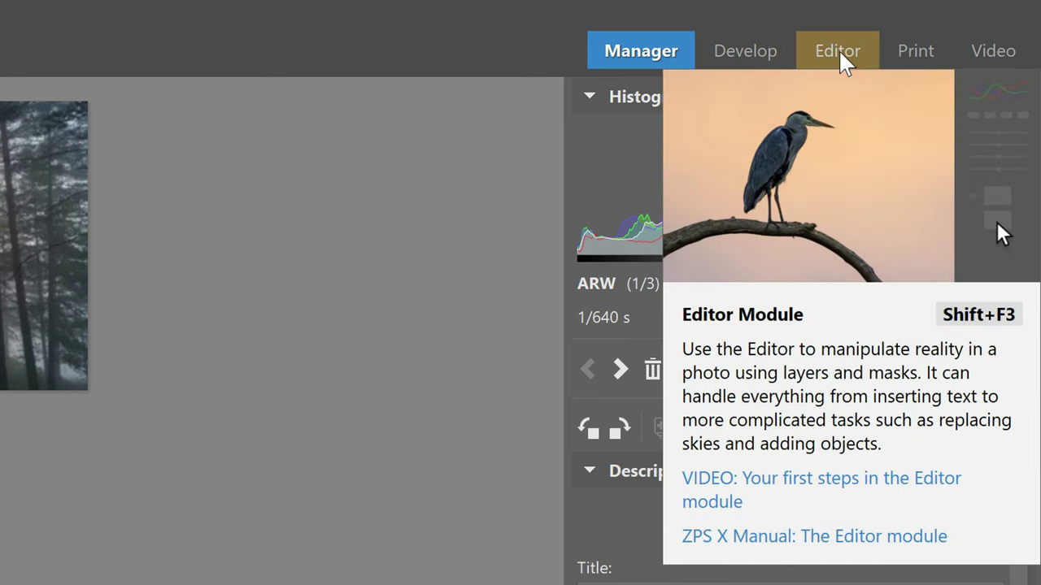
mouse_move(978, 57)
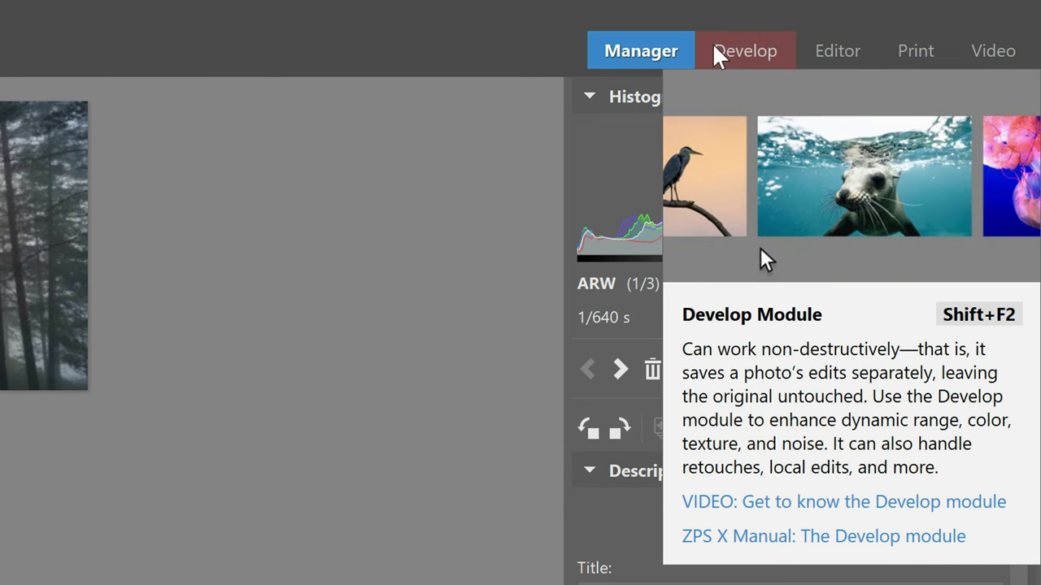
- Open portrait 1.ARW in Develop and lower its exposure to -1.9
click(715, 47)
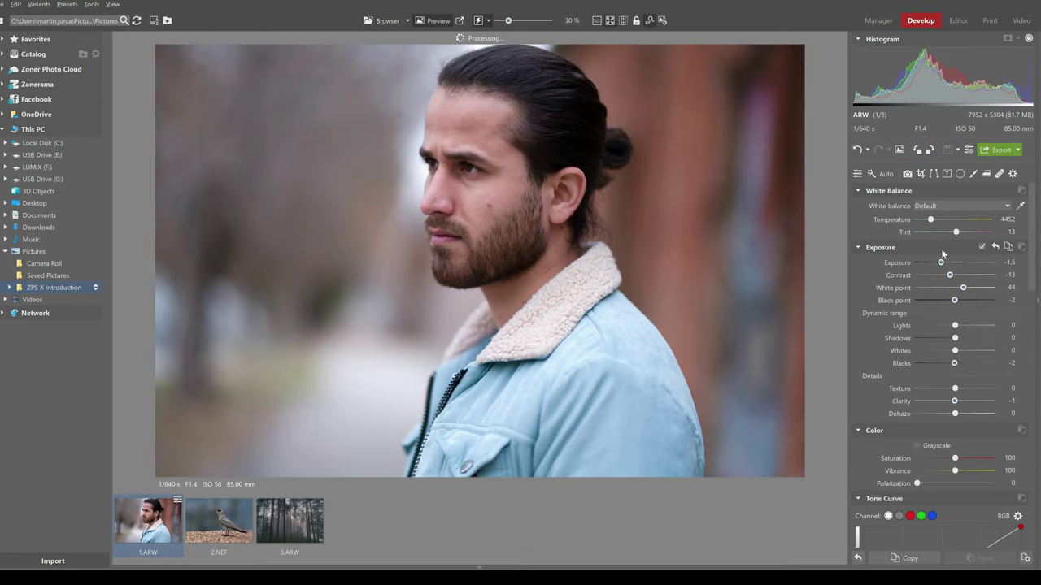
drag(941, 262, 948, 275)
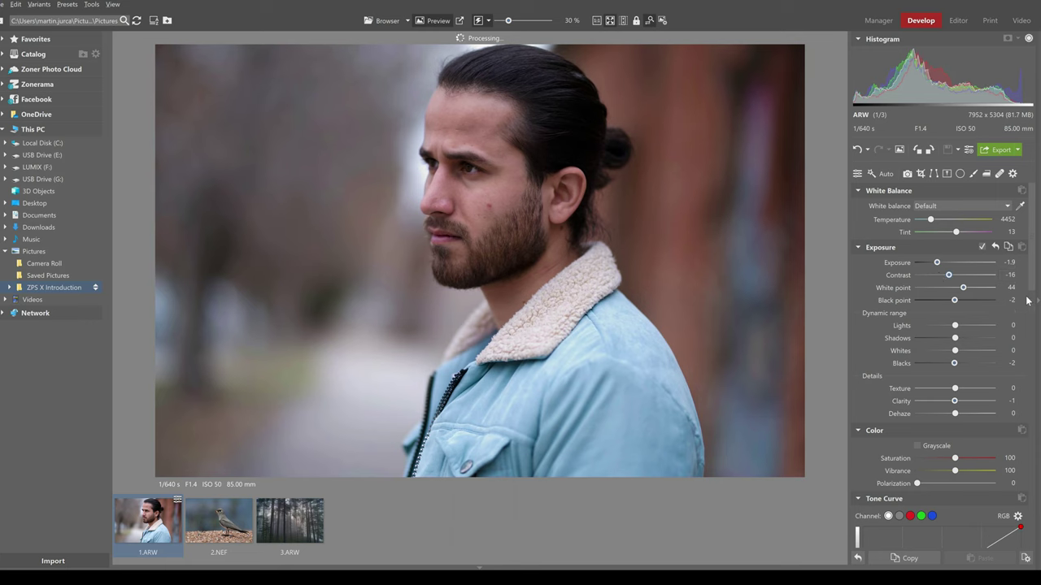
scroll(1017, 298, down, 5)
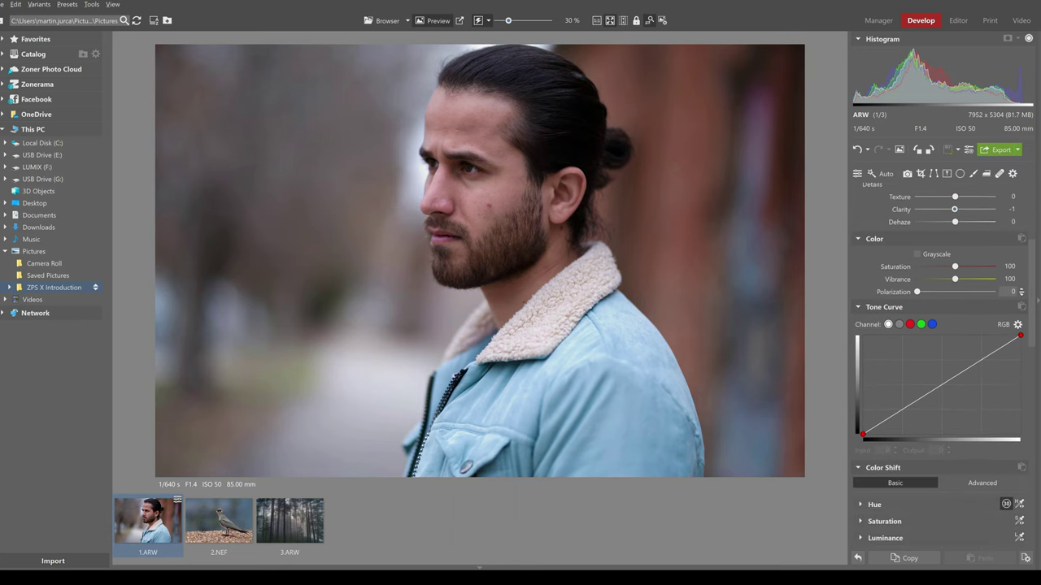
scroll(1031, 300, down, 2)
scroll(1031, 300, down, 3)
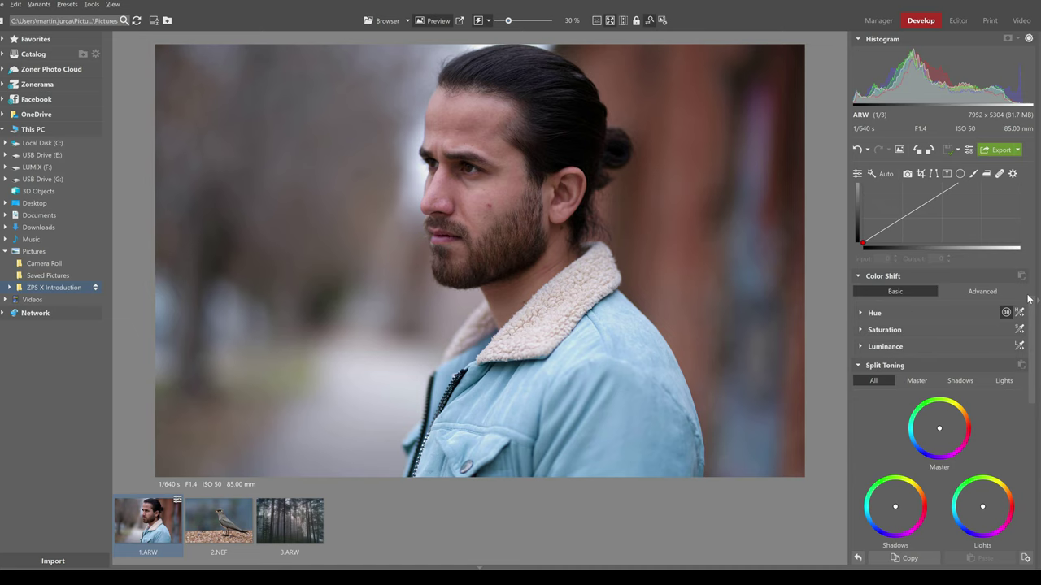
scroll(1030, 299, down, 3)
scroll(1029, 299, down, 2)
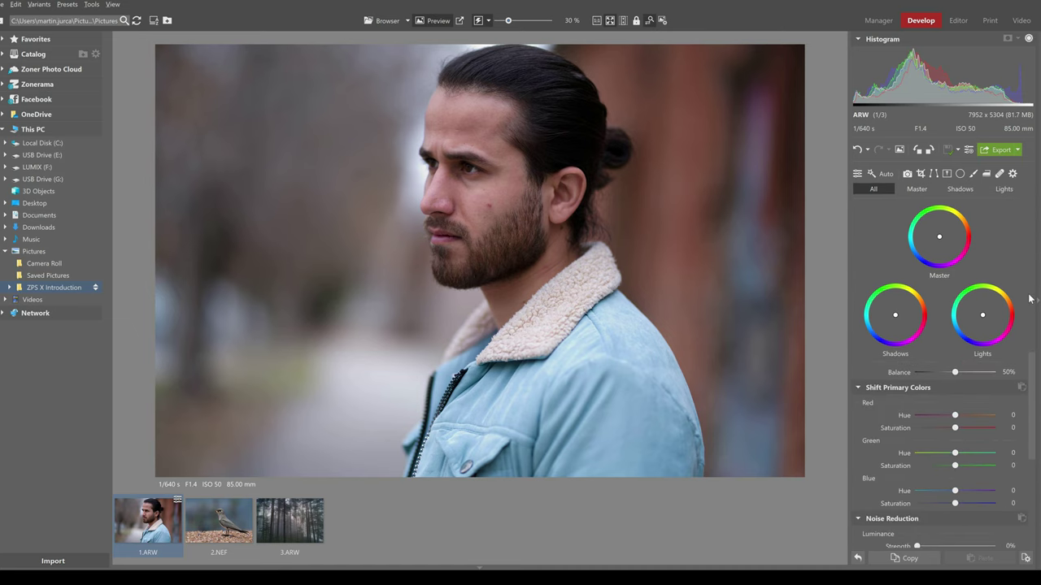
scroll(1029, 299, down, 1)
- Raise the portrait's Whites to 14, lift Shadows and set Lights to 30
scroll(1029, 299, up, 5)
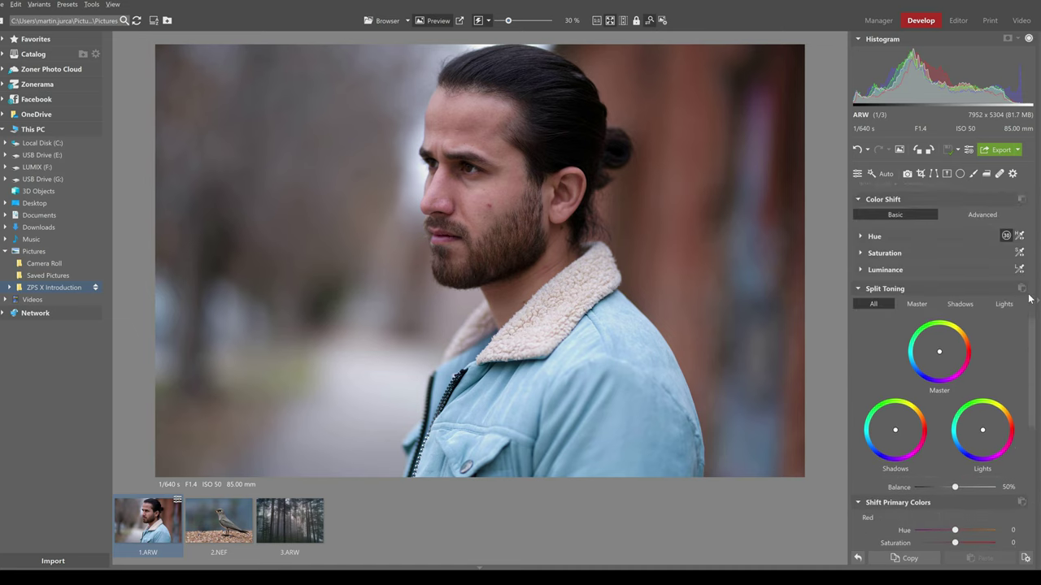
scroll(1030, 299, up, 2)
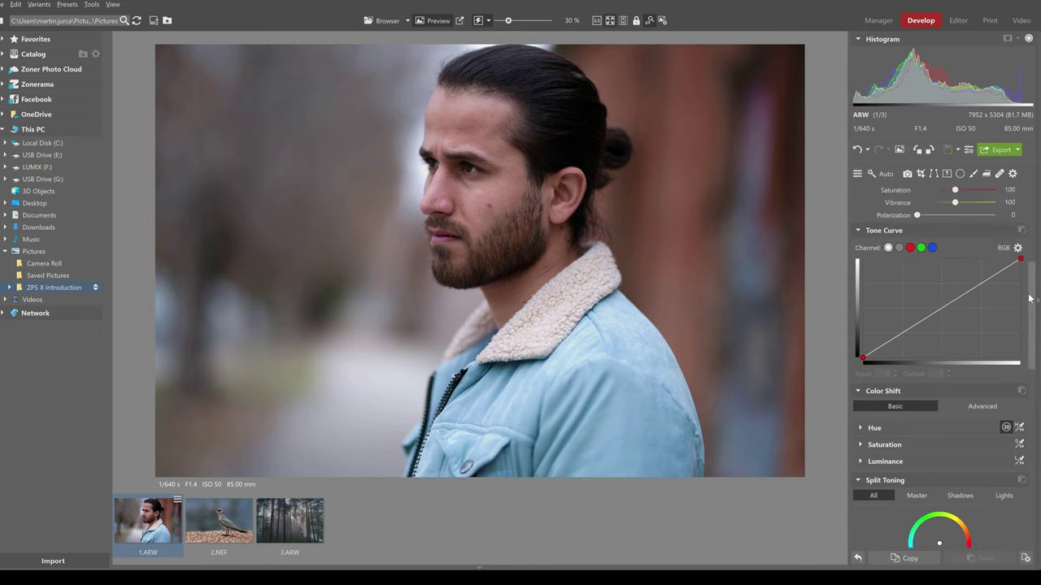
scroll(1028, 299, up, 5)
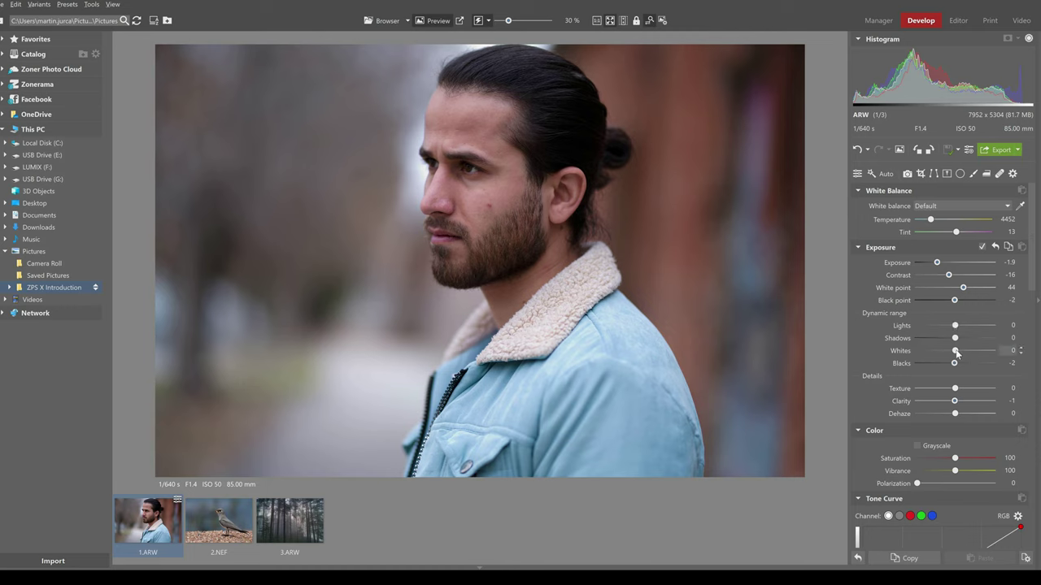
drag(956, 352, 961, 352)
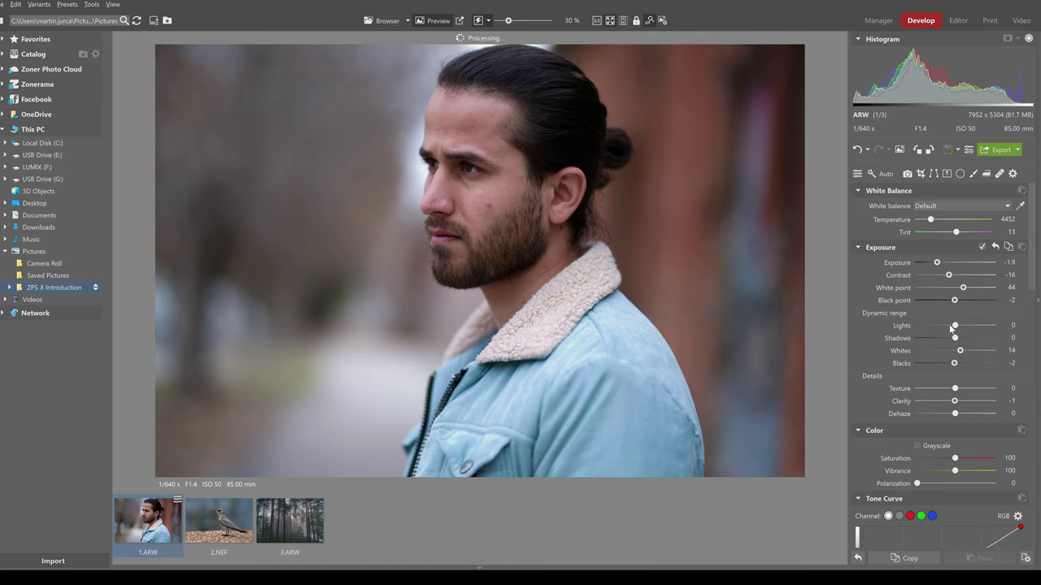
mouse_move(957, 341)
mouse_down()
mouse_move(945, 326)
mouse_move(967, 328)
mouse_up()
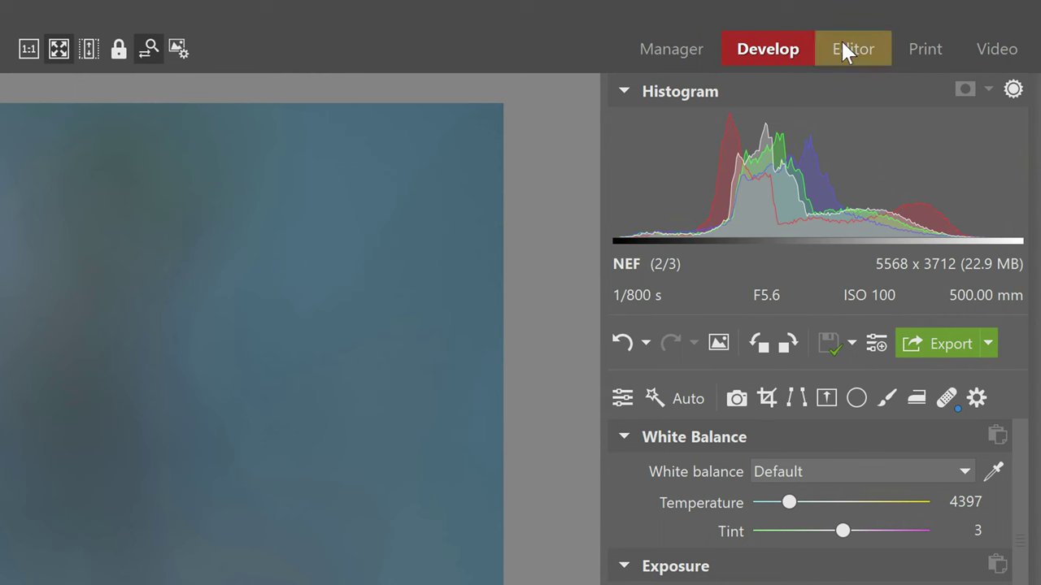
- Retouch the stray stalk out of the gravel in 2.NEF, then move it to the Editor
mouse_move(843, 43)
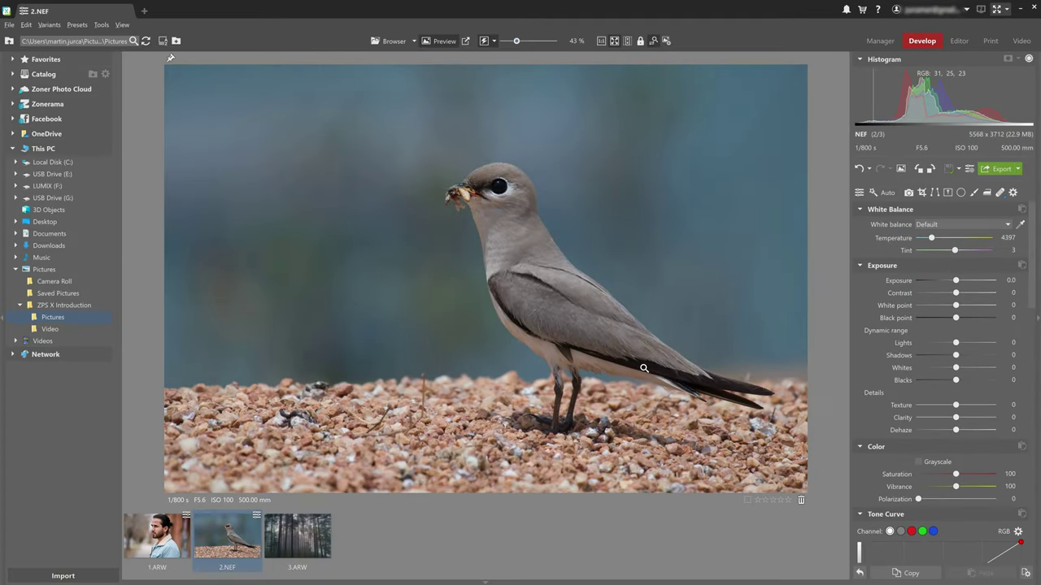
click(1000, 192)
scroll(424, 387, up, 1)
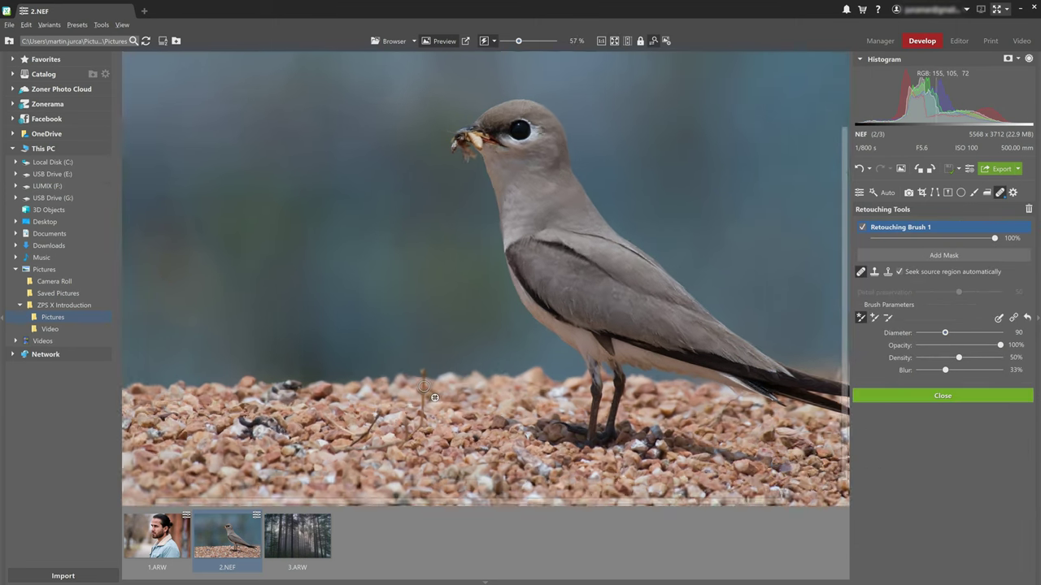
scroll(423, 387, up, 2)
drag(422, 348, 421, 421)
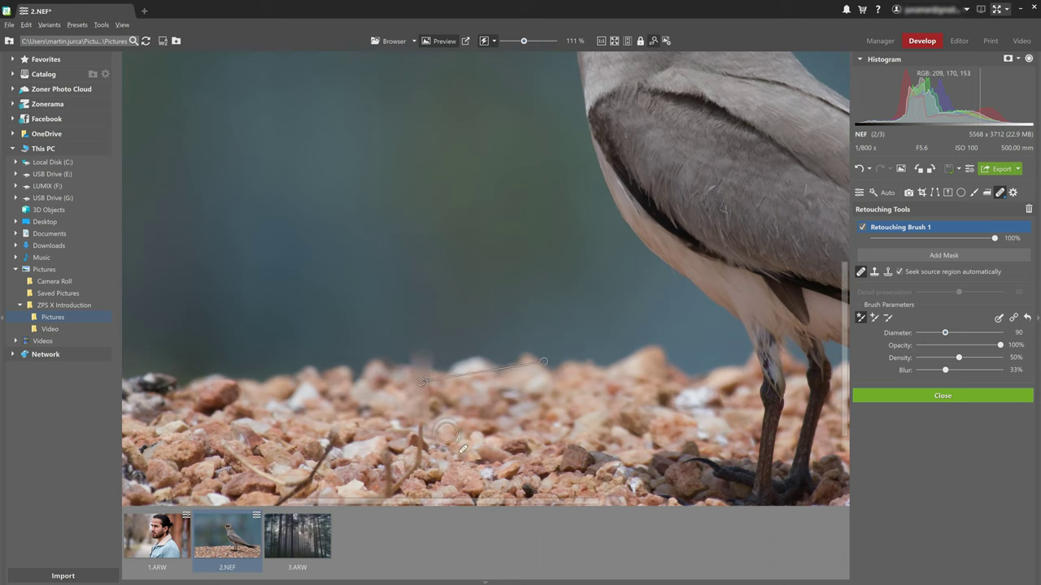
click(960, 43)
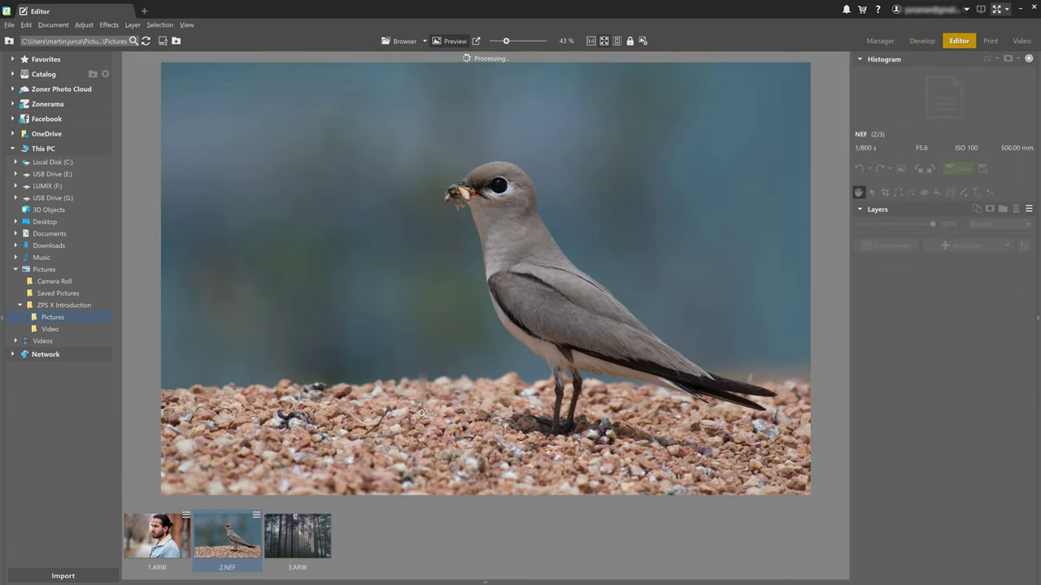
- Switch to the Print module listing Photo Book, Calendar, Canvas Print and Collage
click(984, 42)
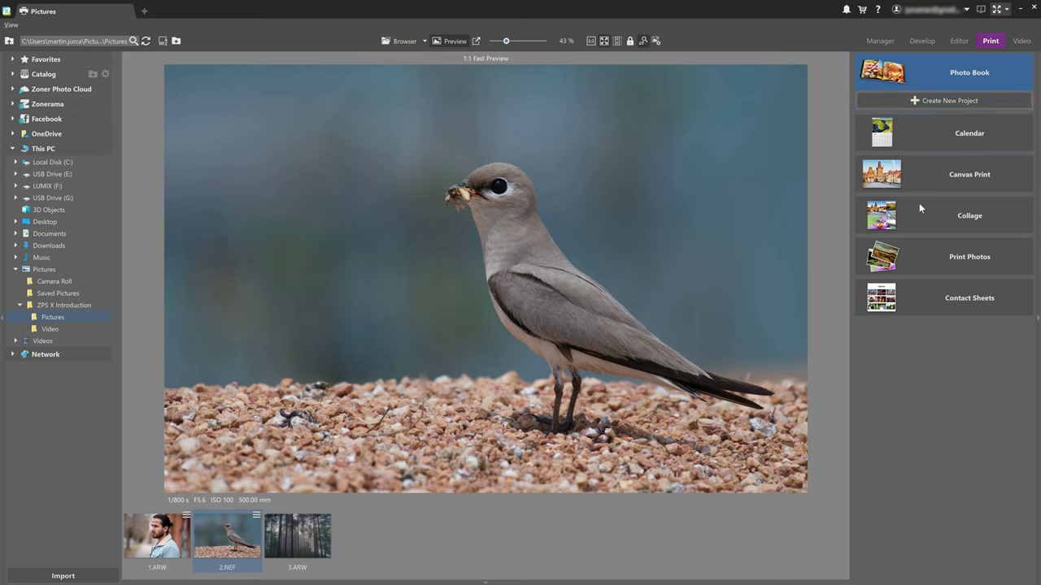
- Create a new A4 landscape hardcover photo book and place 2.NEF on its cover
click(926, 102)
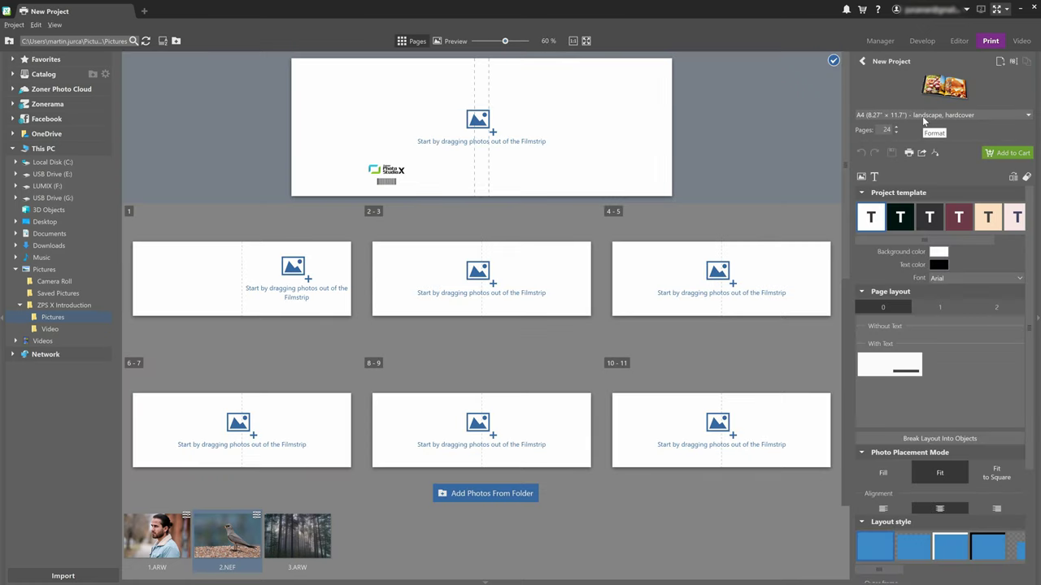
click(923, 117)
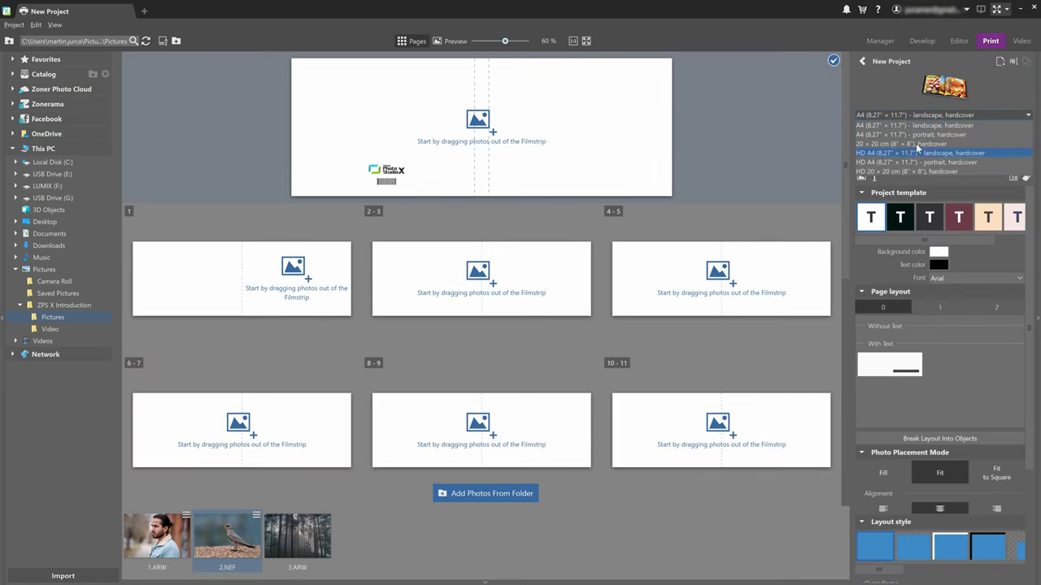
click(917, 116)
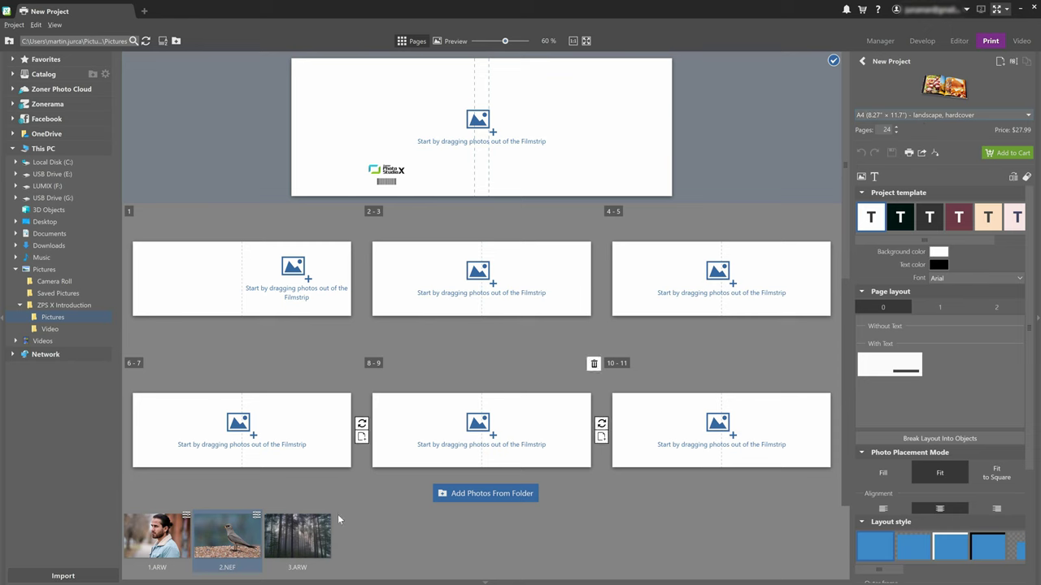
drag(232, 553, 513, 150)
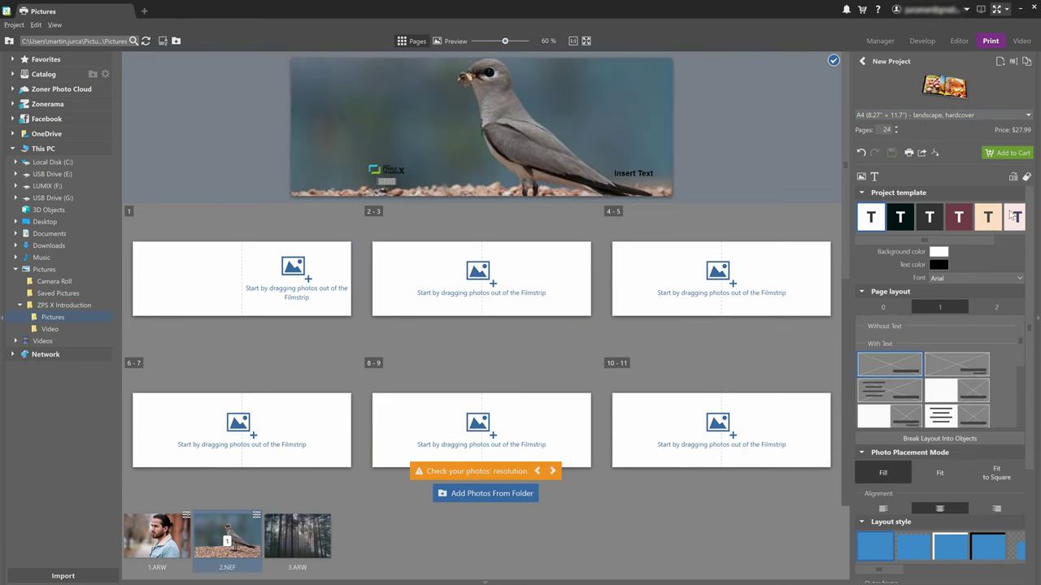
mouse_move(1030, 212)
mouse_down()
mouse_move(1016, 328)
mouse_move(1025, 208)
mouse_up()
- Create a new video project and add 1.ARW and 2.NEF to the timeline
click(1022, 40)
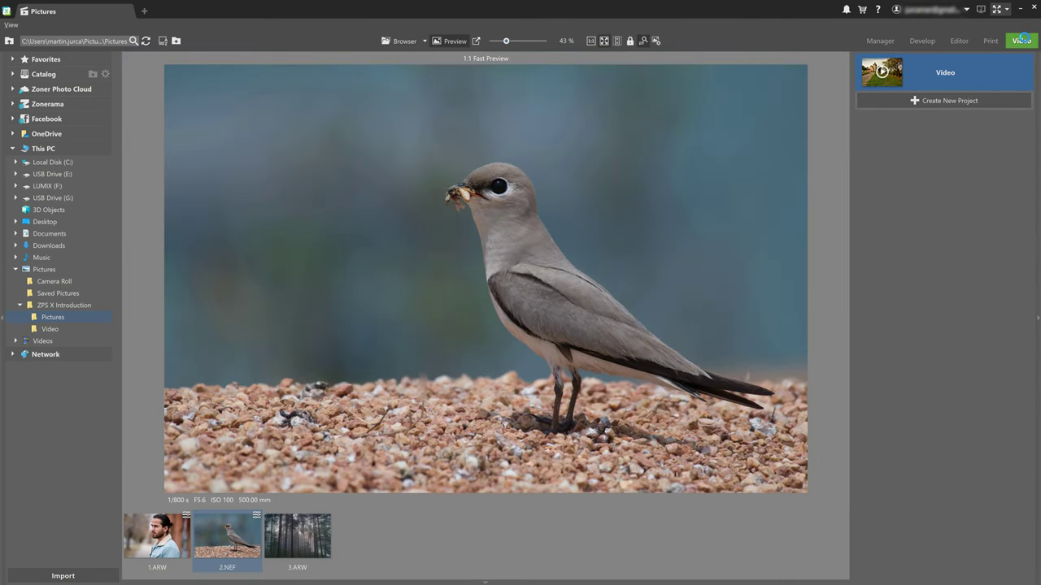
click(976, 103)
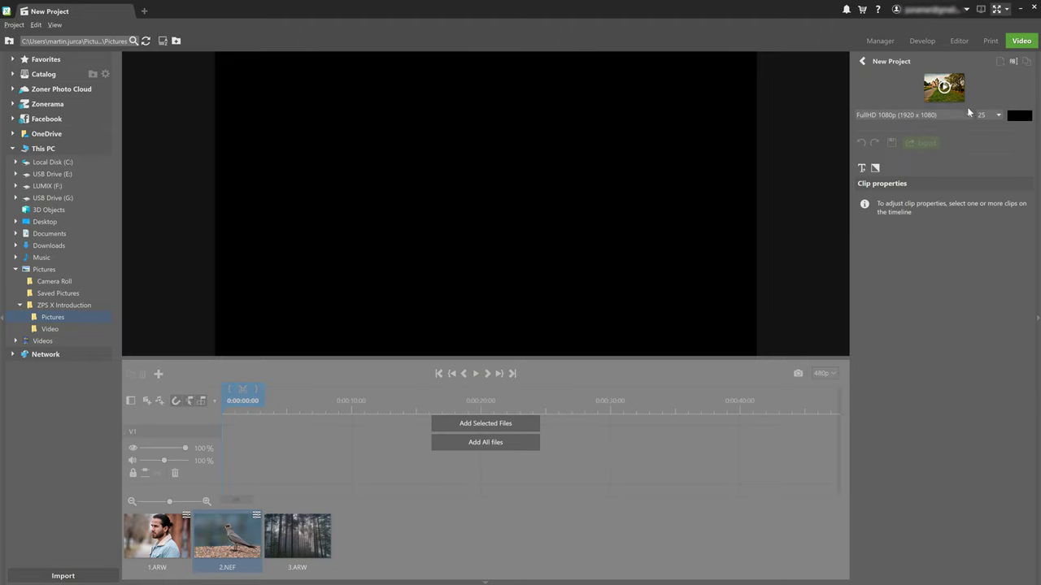
drag(157, 537, 229, 472)
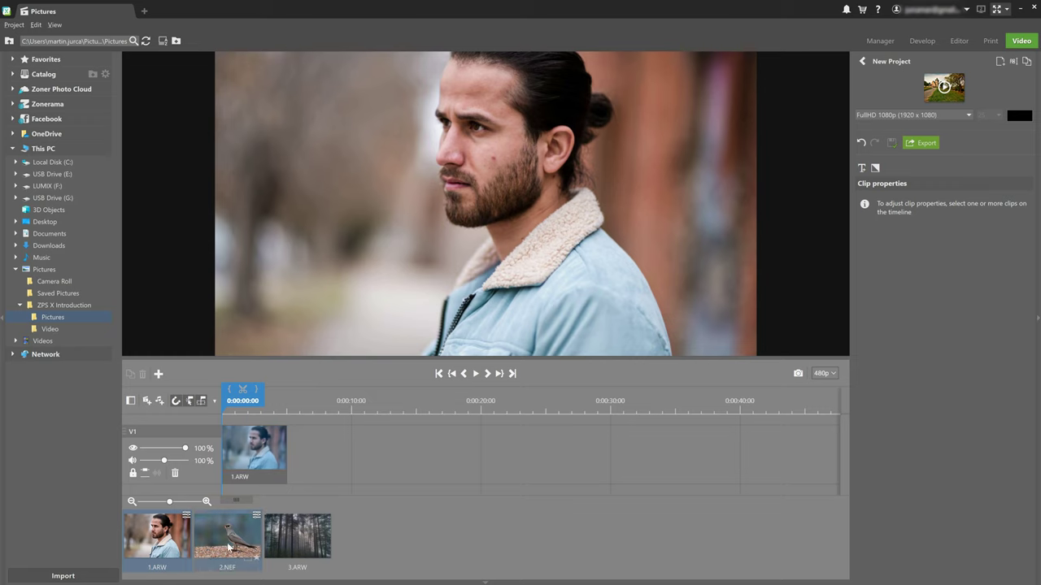
drag(227, 537, 294, 416)
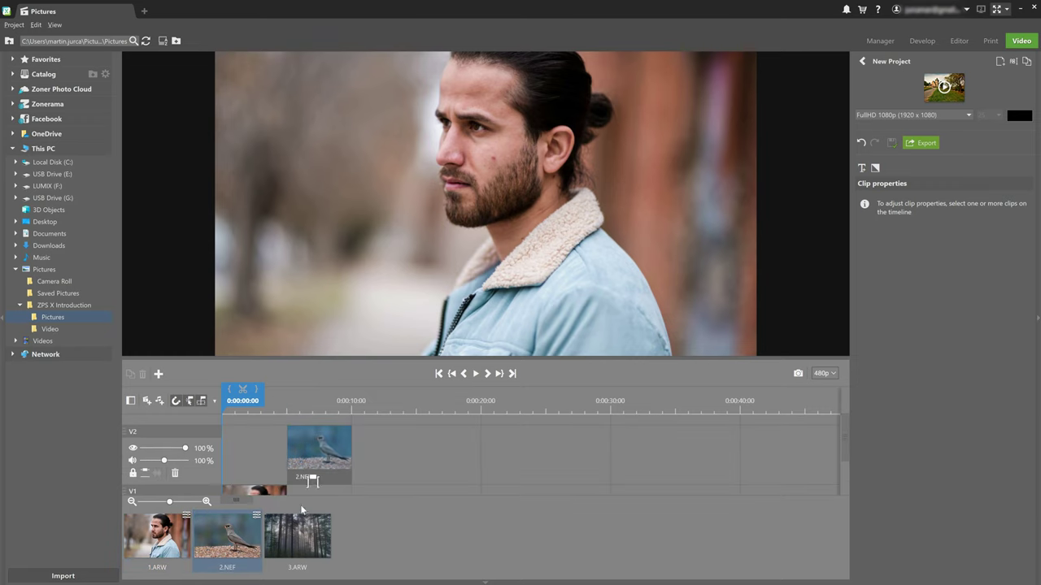
- Brighten the exposure of the 2.NEF bird clip
click(317, 398)
mouse_move(960, 432)
mouse_down()
mouse_move(973, 437)
mouse_move(962, 439)
mouse_up()
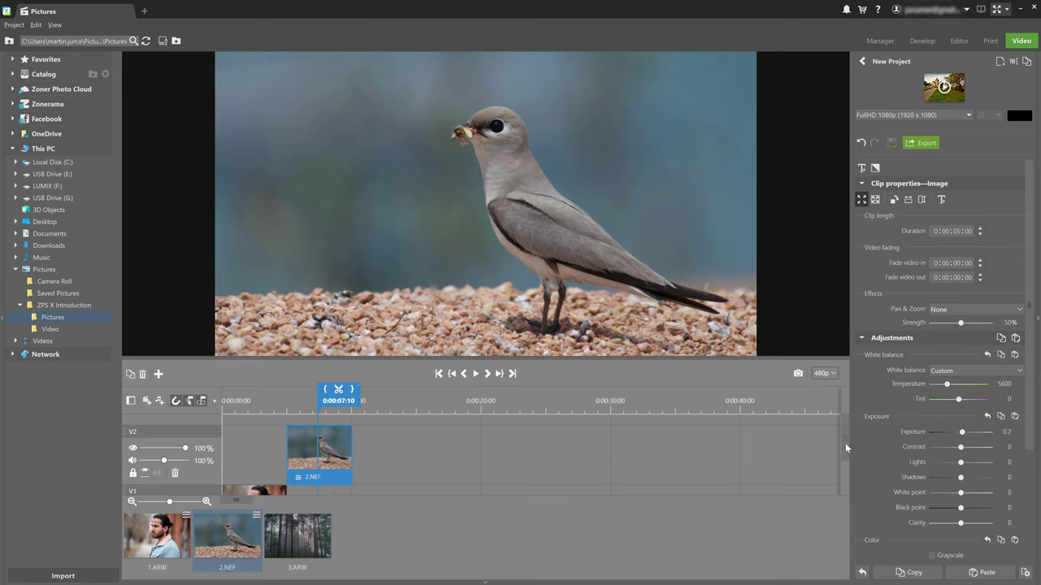
drag(845, 442, 847, 482)
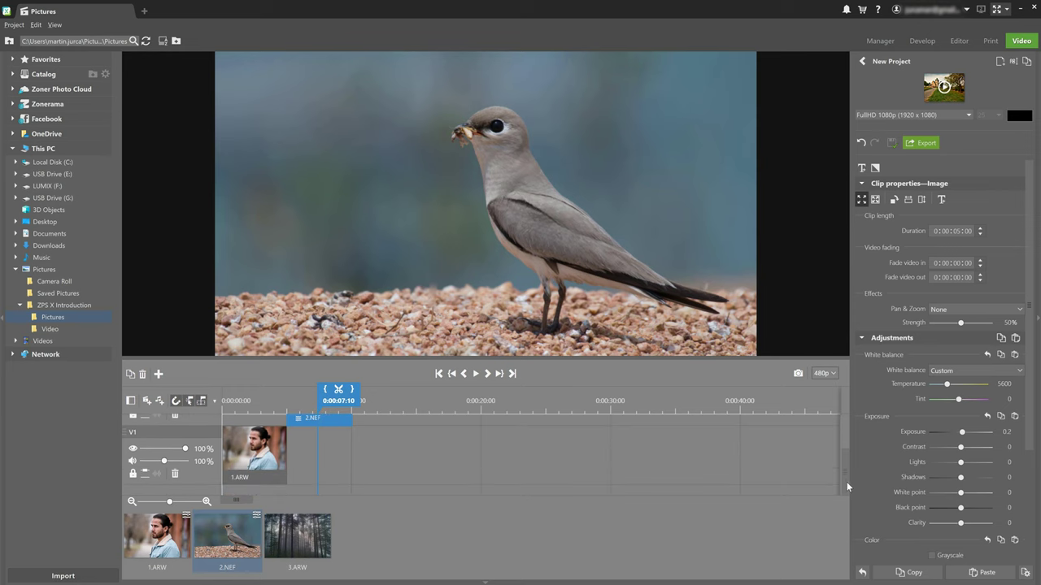
- Add forest photo 3.ARW to the timeline, then delete it again
click(242, 459)
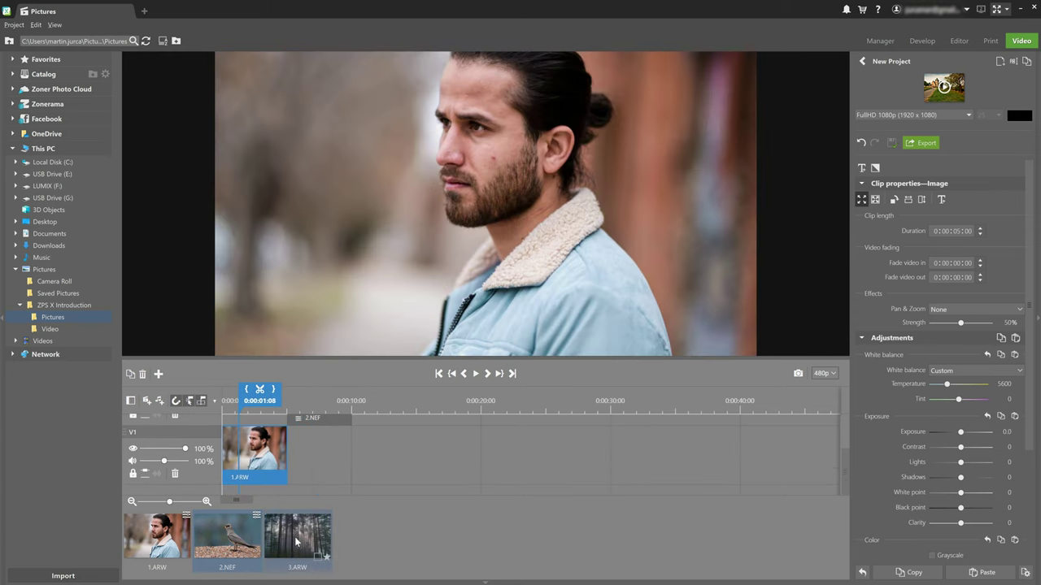
drag(296, 543, 355, 425)
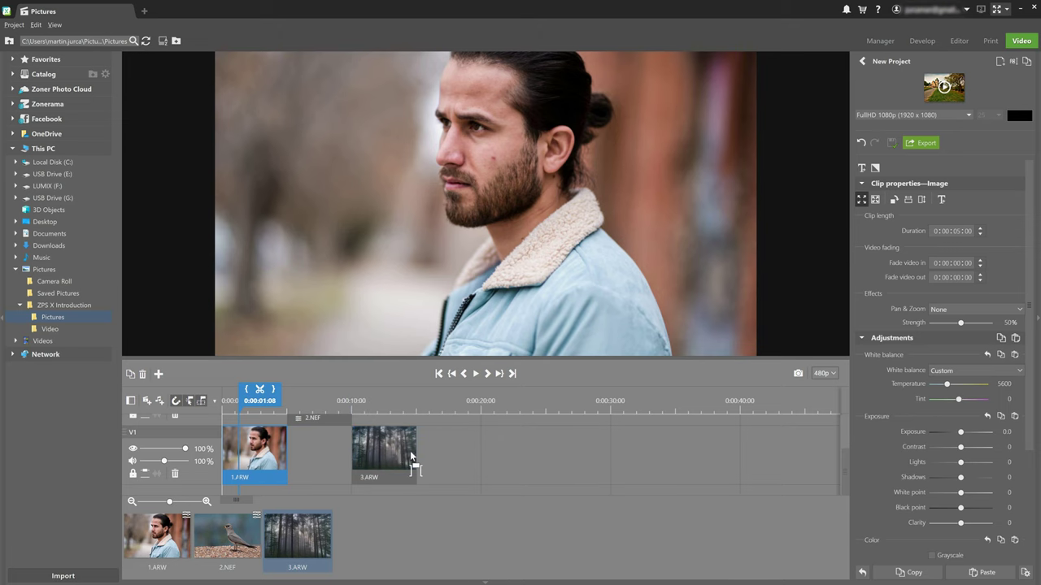
click(381, 448)
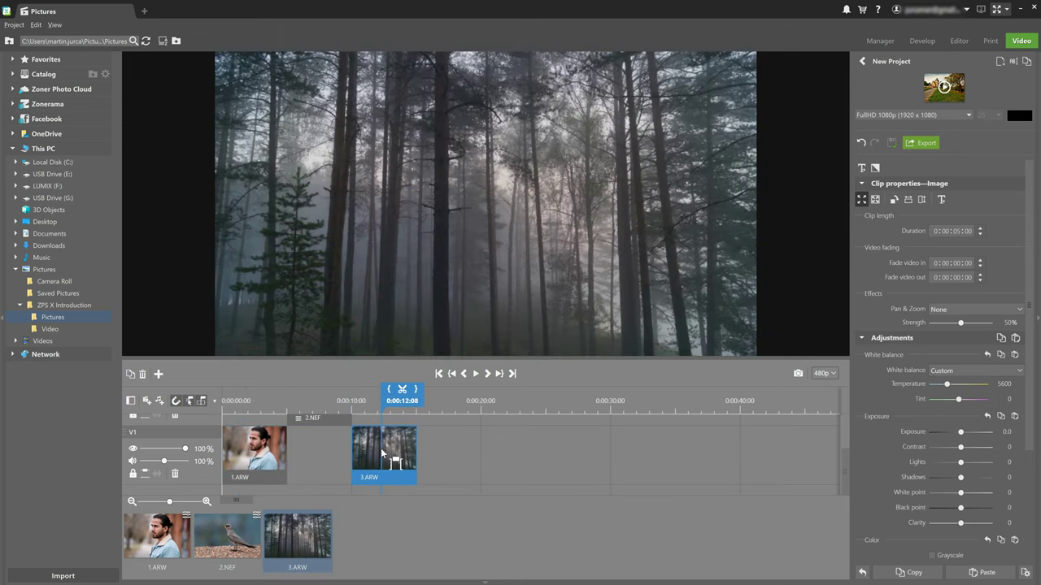
key(Delete)
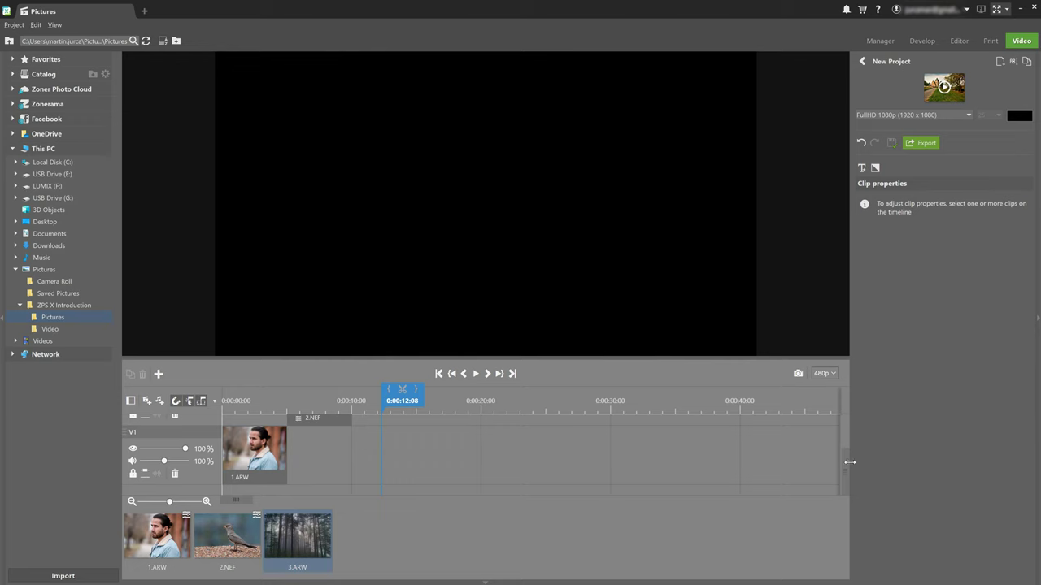
drag(849, 462, 840, 428)
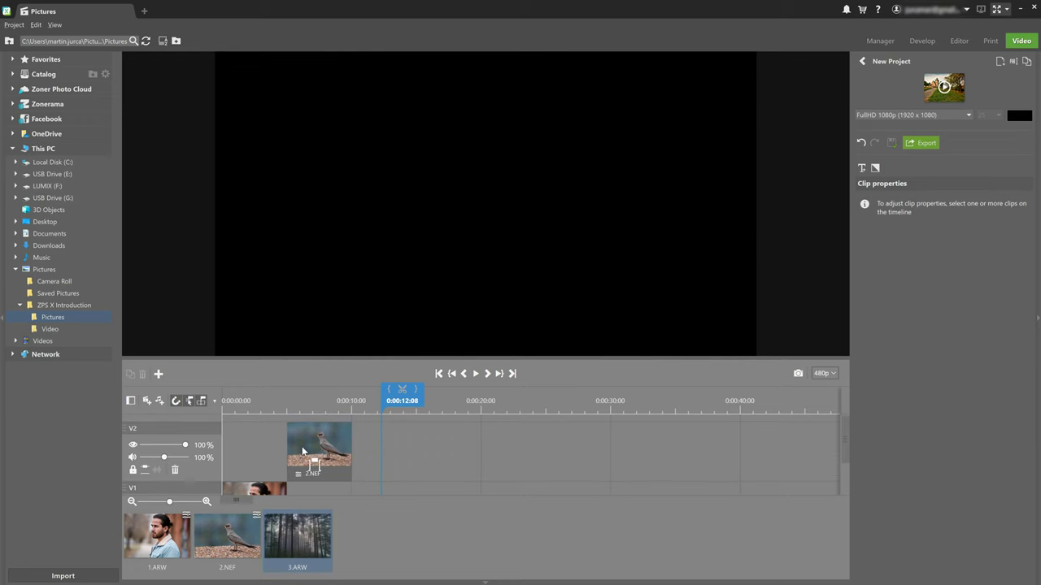